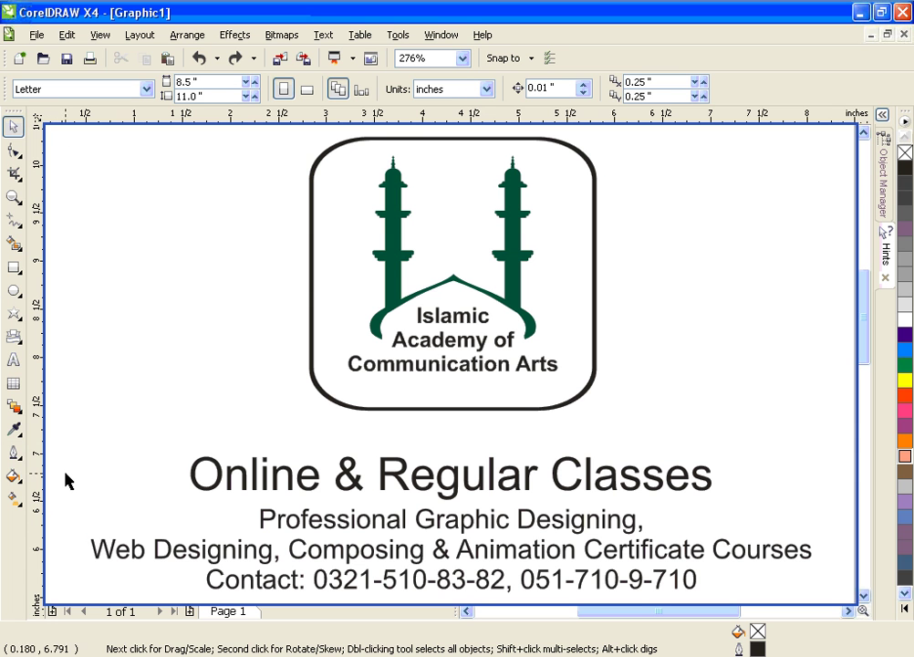
{"action": "left_click_drag", "start_coordinate": [42, 439], "coordinate": [49, 452]}
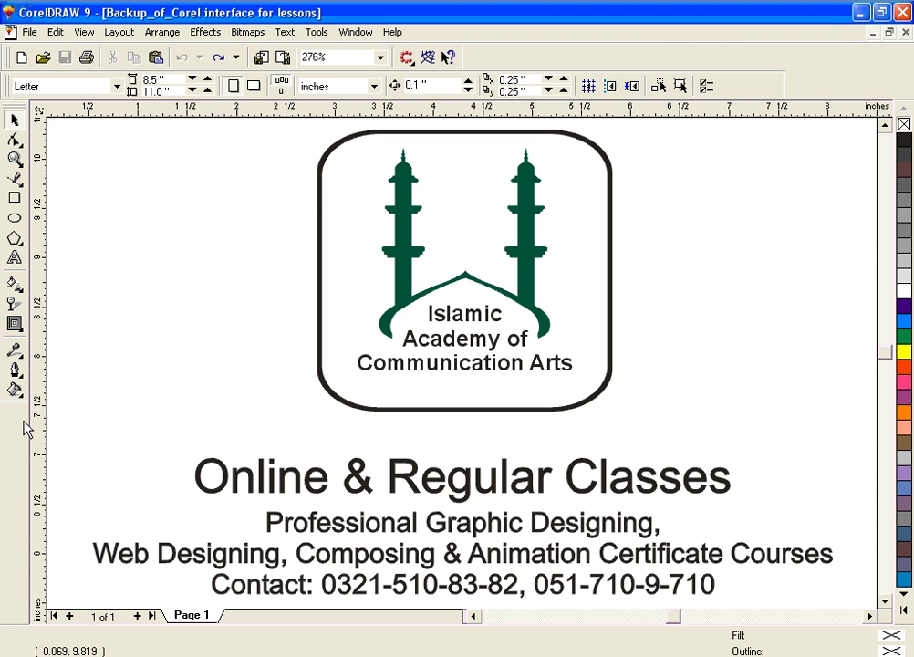
{"action": "left_click", "coordinate": [187, 370]}
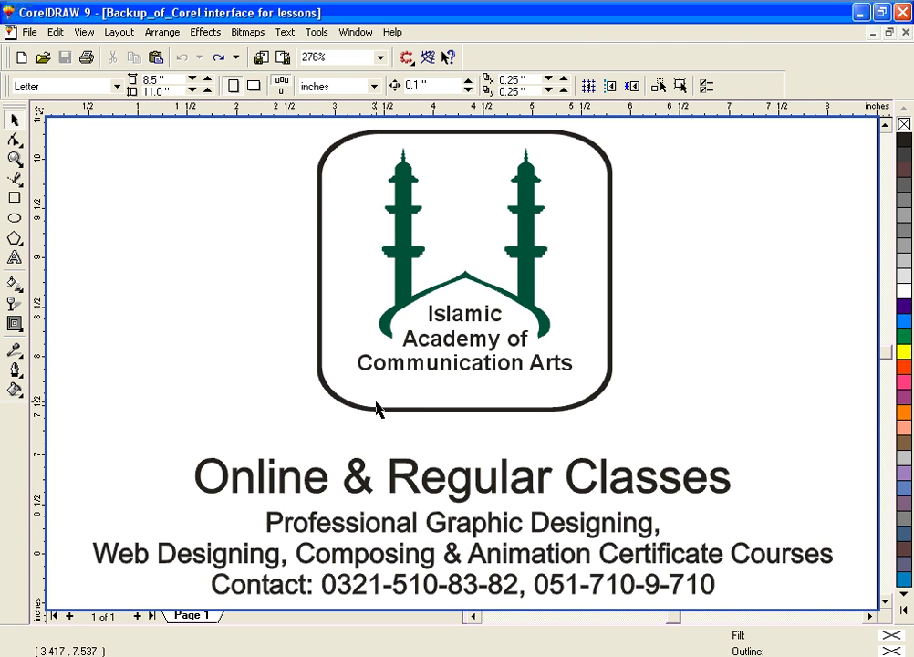
Zoom the view in on the blank lower half of the page beneath the contact text.
{"action": "key", "text": "F3"}
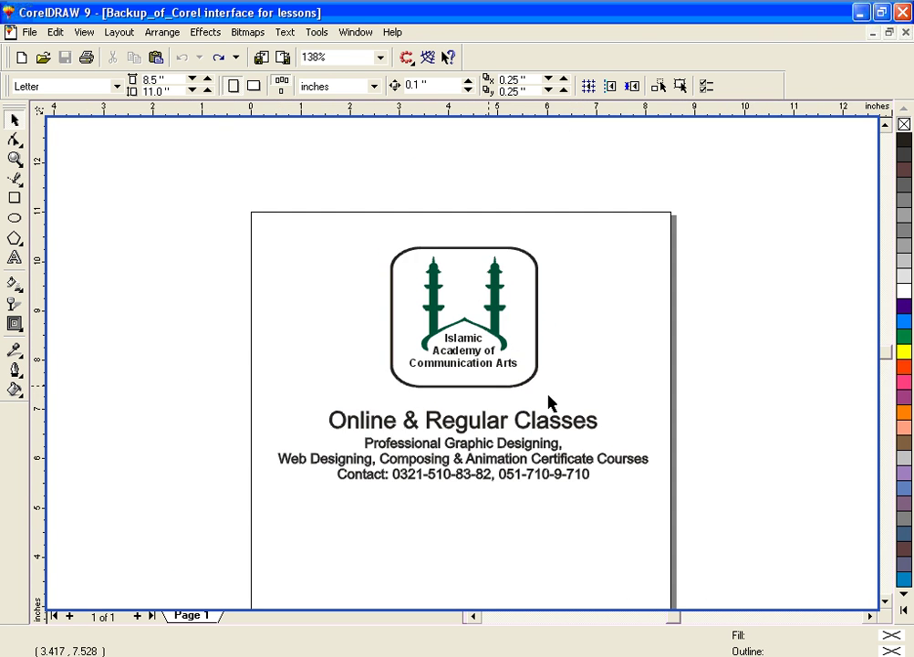
{"action": "key", "text": "F3"}
{"action": "key", "text": "z"}
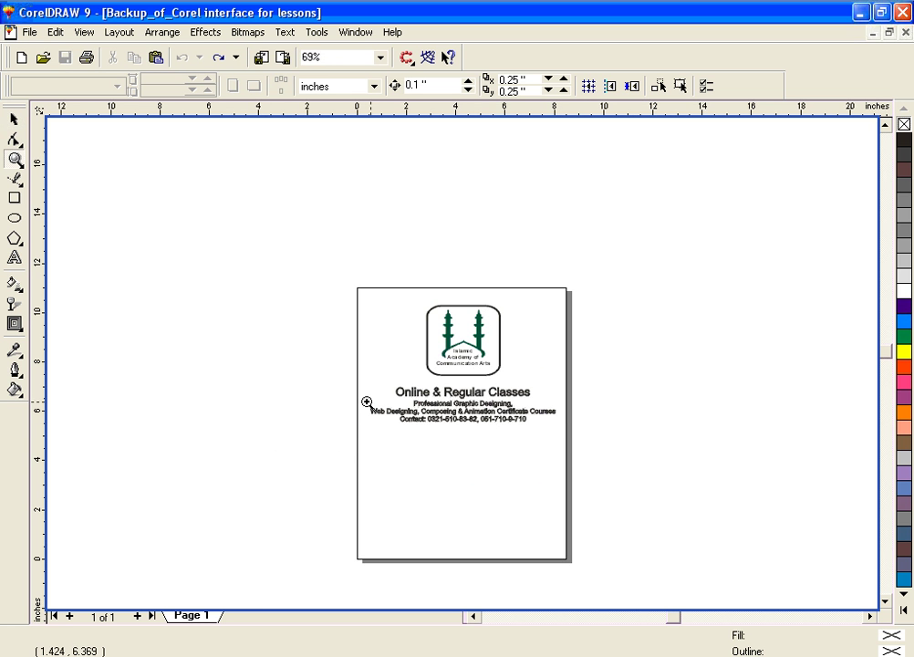
{"action": "left_click_drag", "start_coordinate": [366, 404], "coordinate": [575, 573]}
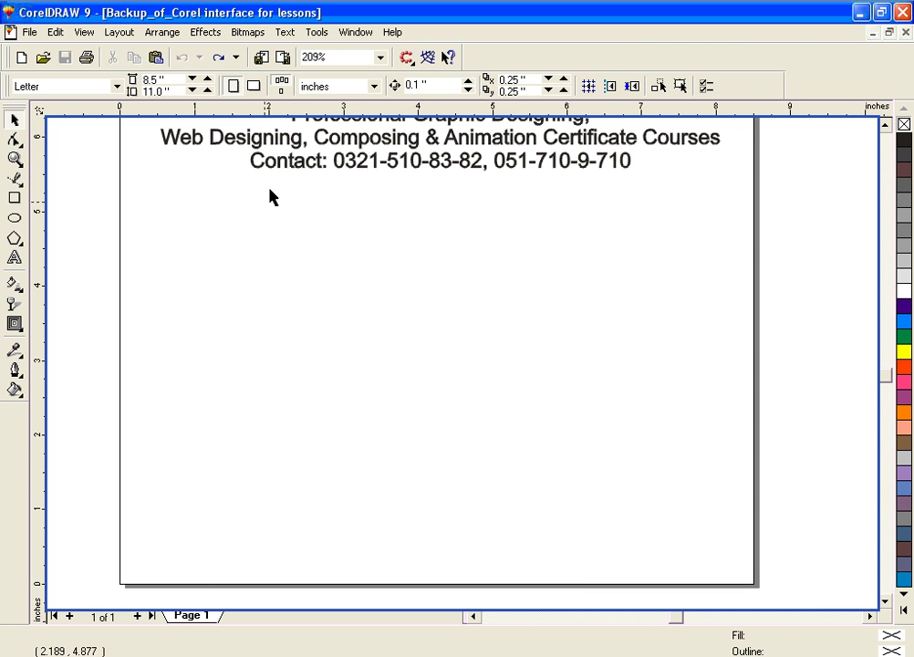
{"action": "left_click", "coordinate": [472, 616]}
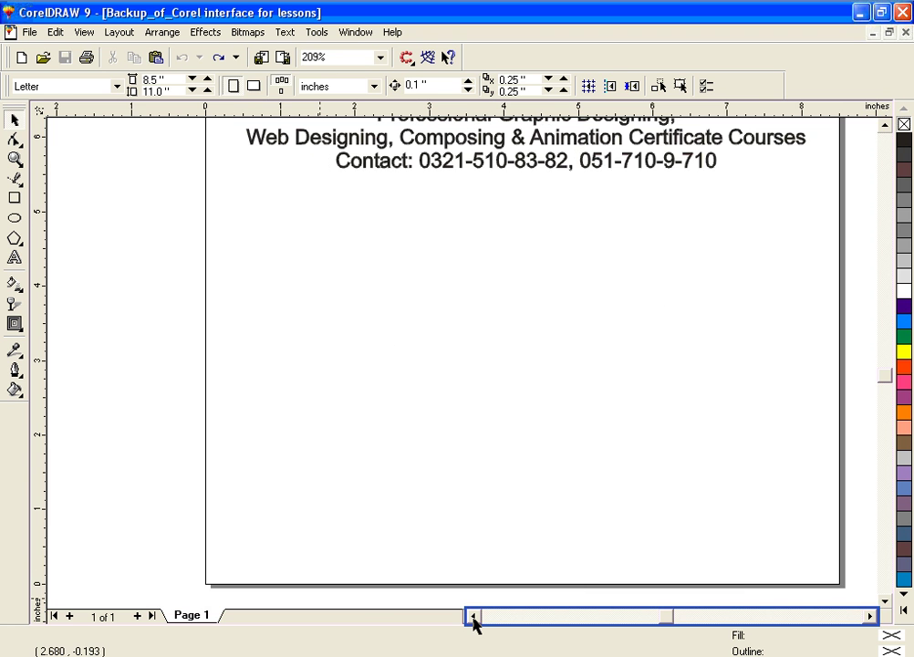
{"action": "left_click", "coordinate": [788, 596]}
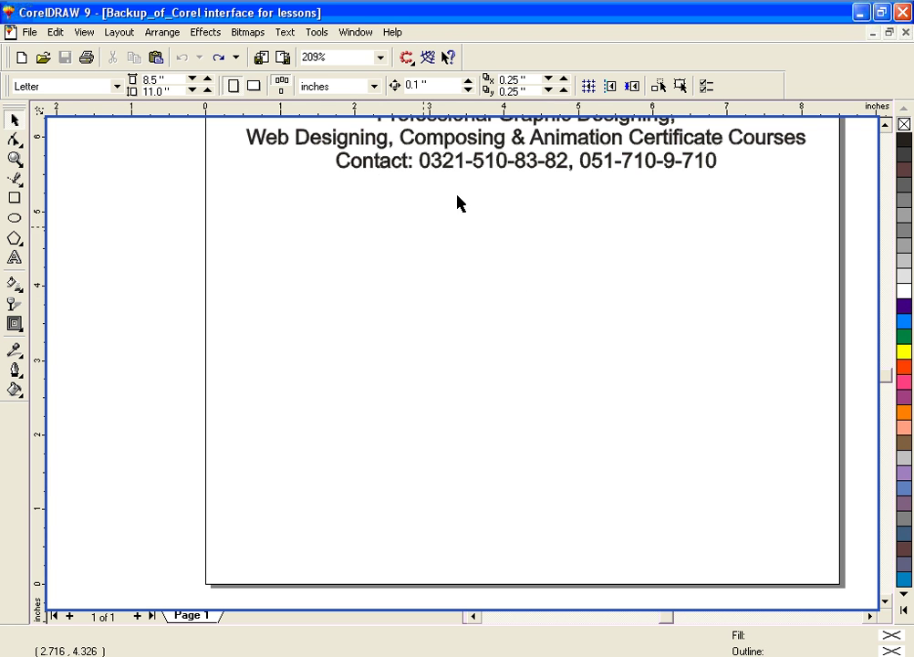
{"action": "left_click", "coordinate": [871, 618]}
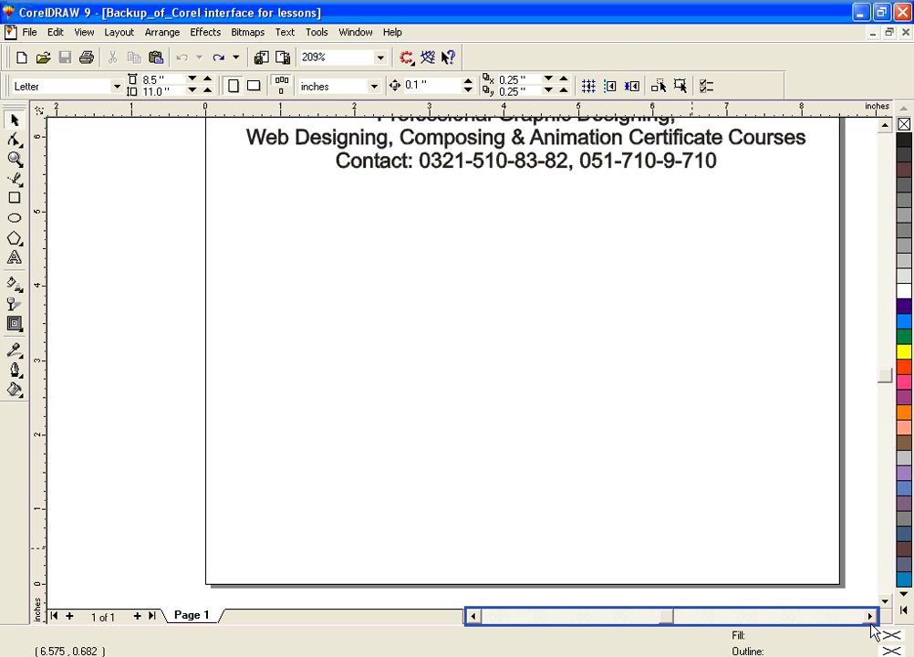
{"action": "left_click", "coordinate": [871, 618]}
{"action": "left_click", "coordinate": [538, 406]}
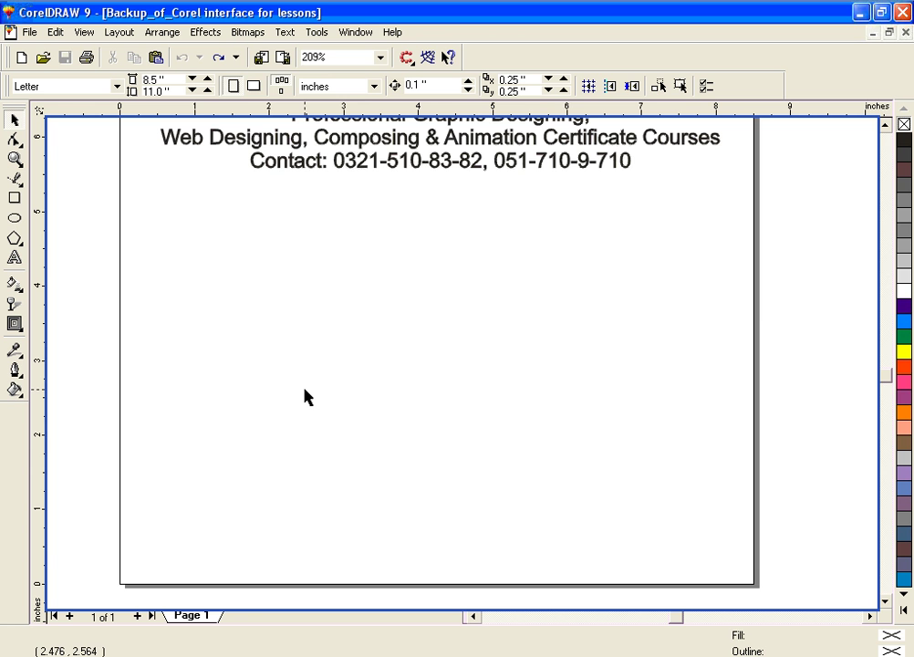
{"action": "left_click", "coordinate": [471, 619]}
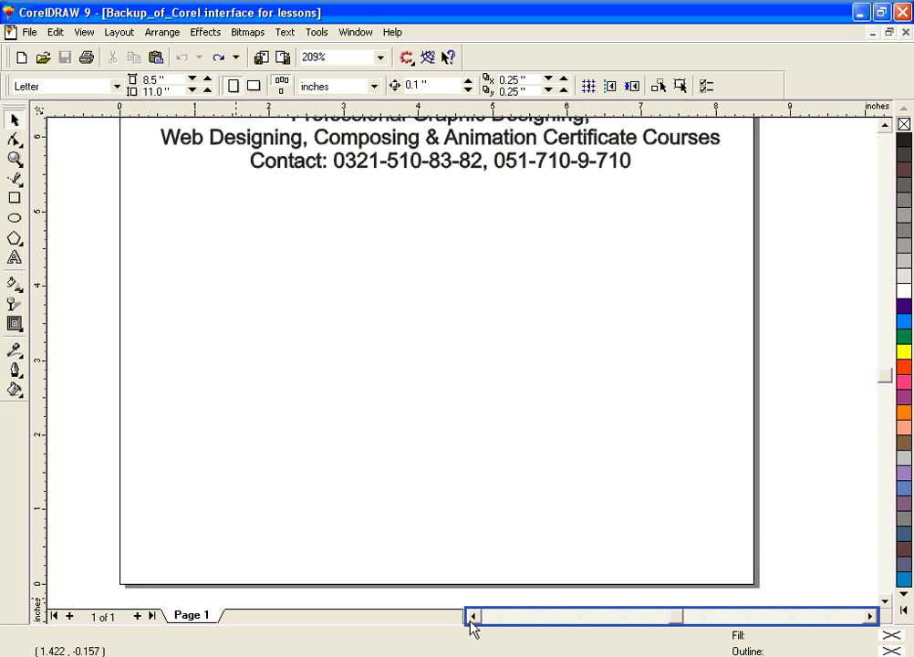
{"action": "left_click", "coordinate": [454, 442]}
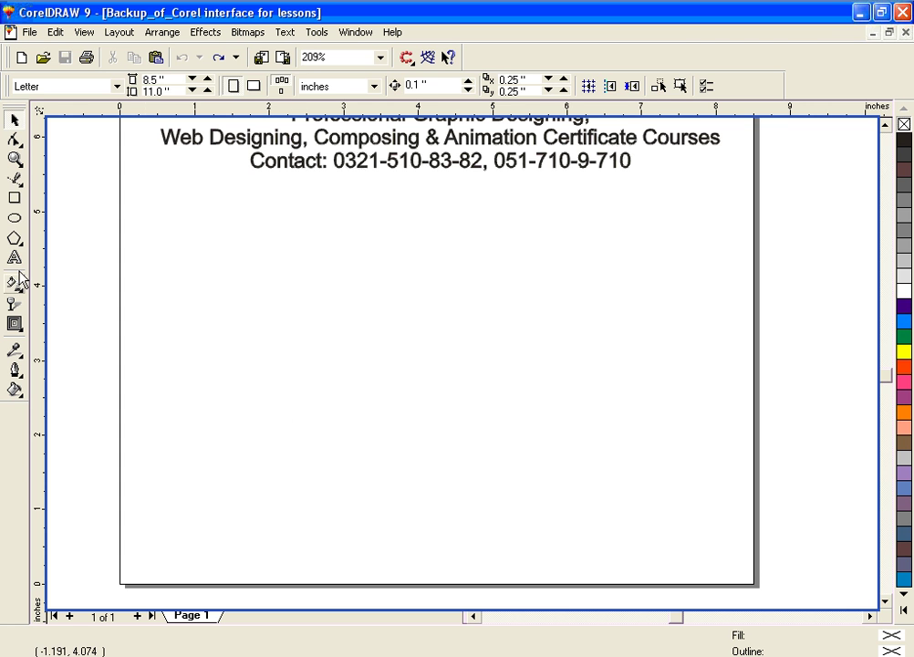
Draw a rectangle about 2.35 by 1.88 inches in the blank lower half of the page and deselect it.
{"action": "left_click", "coordinate": [14, 198]}
{"action": "mouse_move", "coordinate": [359, 333]}
{"action": "left_mouse_down"}
{"action": "mouse_move", "coordinate": [534, 444]}
{"action": "mouse_move", "coordinate": [534, 473]}
{"action": "left_mouse_up"}
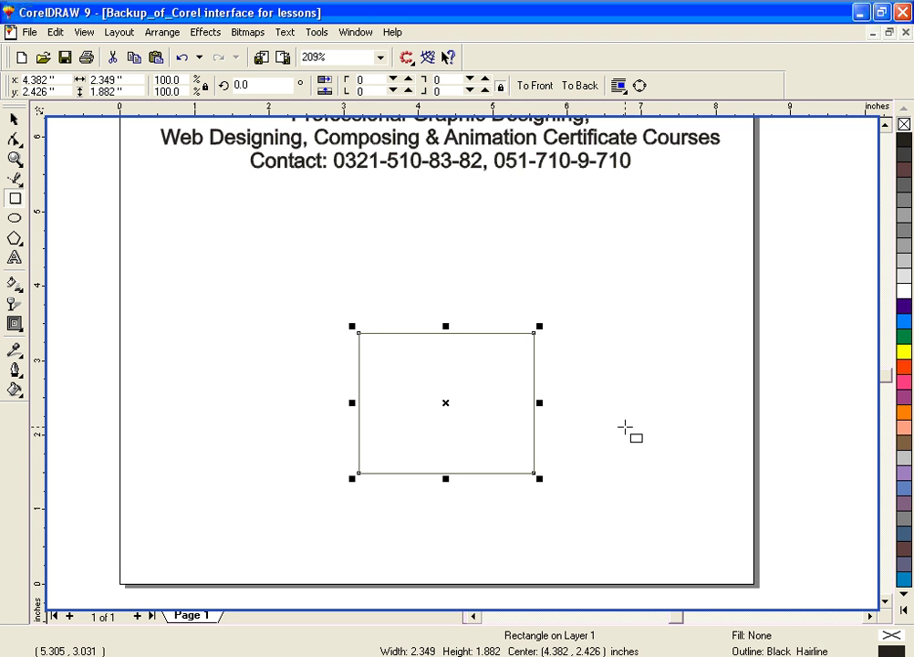
{"action": "left_click", "coordinate": [13, 119]}
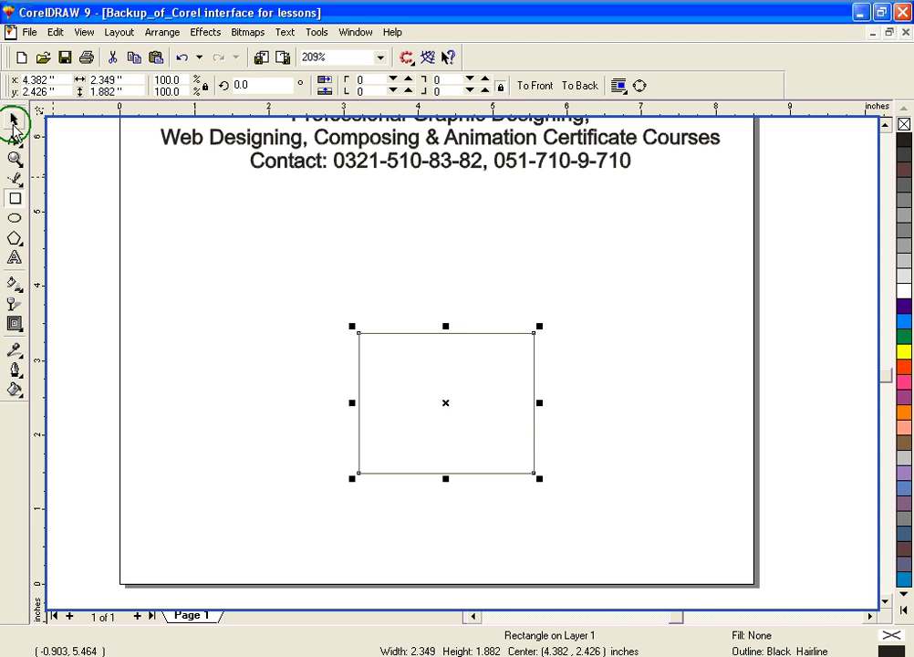
{"action": "left_click", "coordinate": [294, 399]}
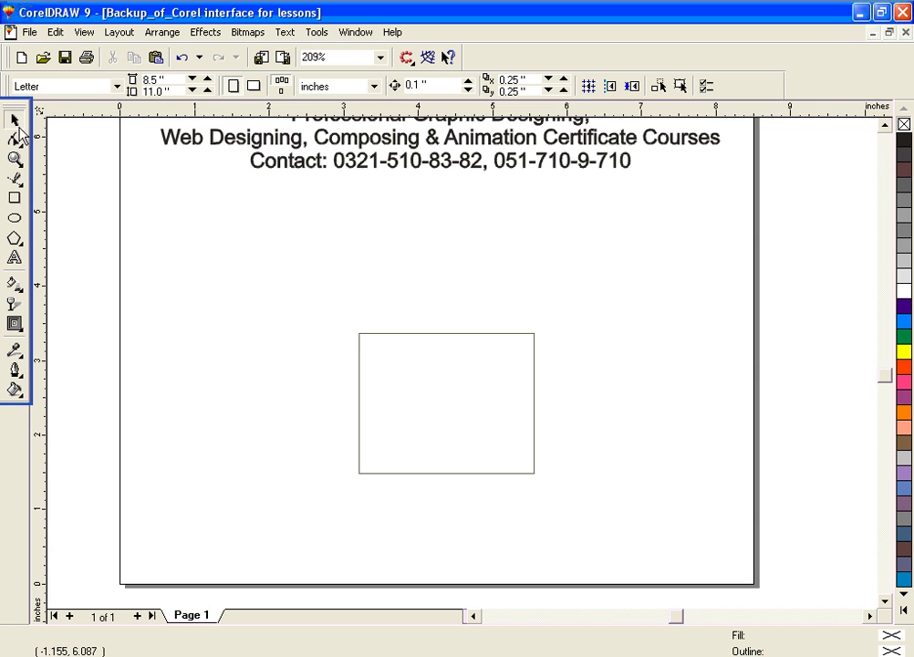
Select the rectangle and scale it proportionally from its corners to about 2.07 by 1.66 inches.
{"action": "left_click", "coordinate": [371, 336]}
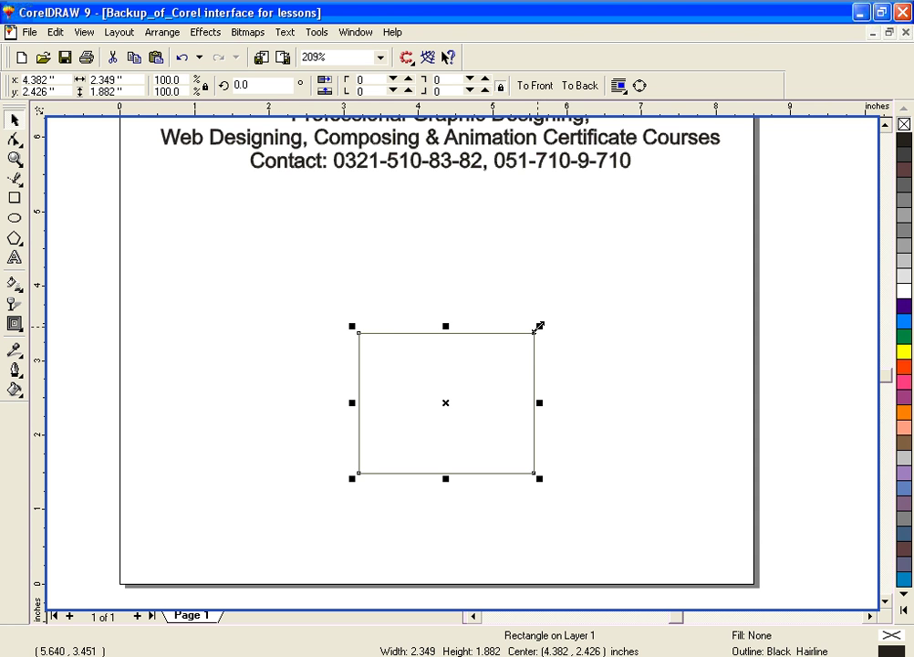
{"action": "left_click_drag", "start_coordinate": [538, 326], "coordinate": [632, 249]}
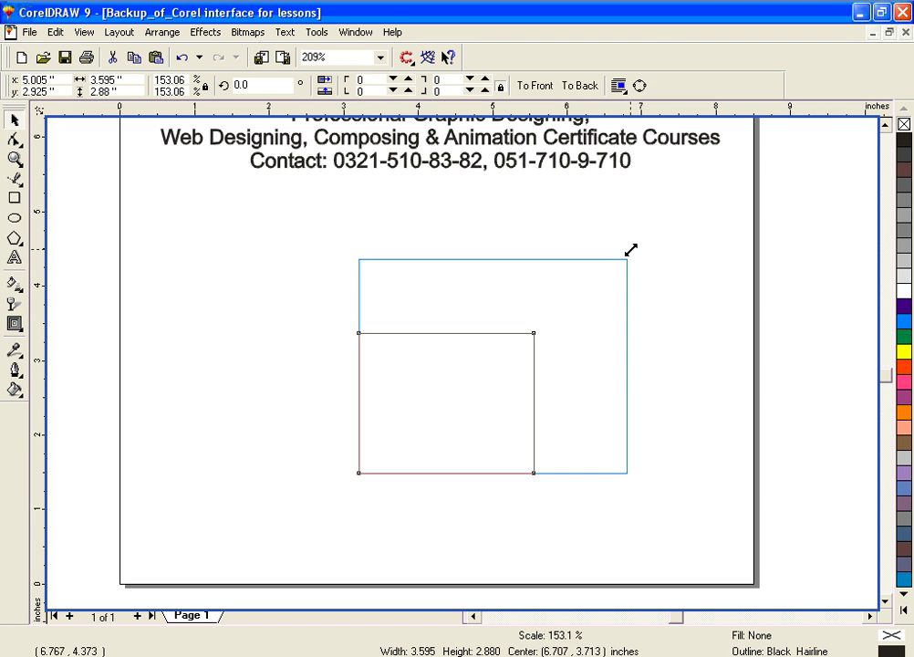
{"action": "left_click_drag", "start_coordinate": [629, 249], "coordinate": [605, 262]}
{"action": "mouse_move", "coordinate": [354, 476]}
{"action": "left_mouse_down"}
{"action": "mouse_move", "coordinate": [301, 523]}
{"action": "mouse_move", "coordinate": [348, 477]}
{"action": "left_mouse_up"}
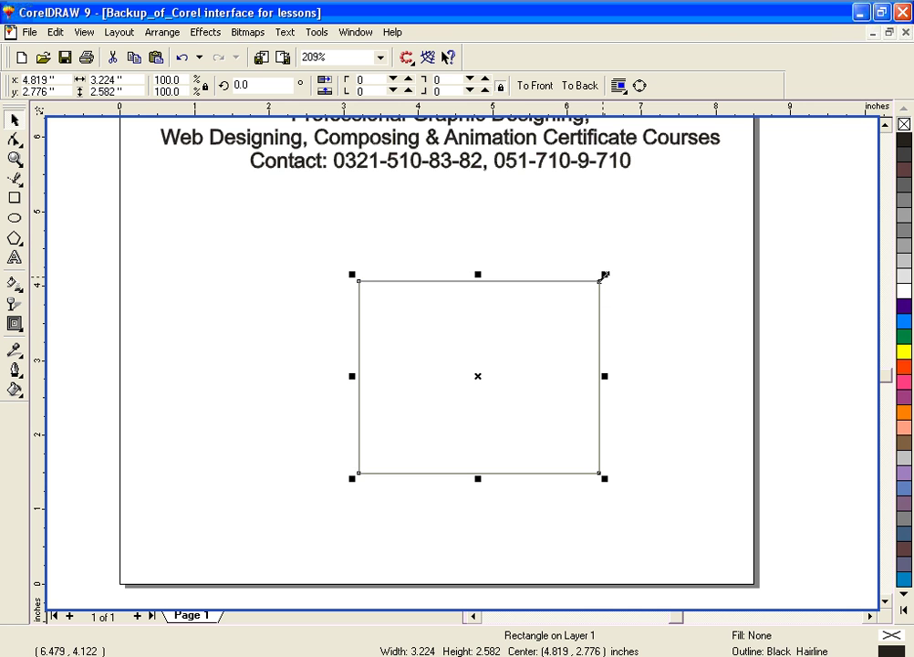
{"action": "left_click_drag", "start_coordinate": [603, 274], "coordinate": [570, 321]}
{"action": "mouse_move", "coordinate": [553, 381]}
{"action": "left_mouse_down"}
{"action": "mouse_move", "coordinate": [628, 381]}
{"action": "mouse_move", "coordinate": [553, 385]}
{"action": "left_mouse_up"}
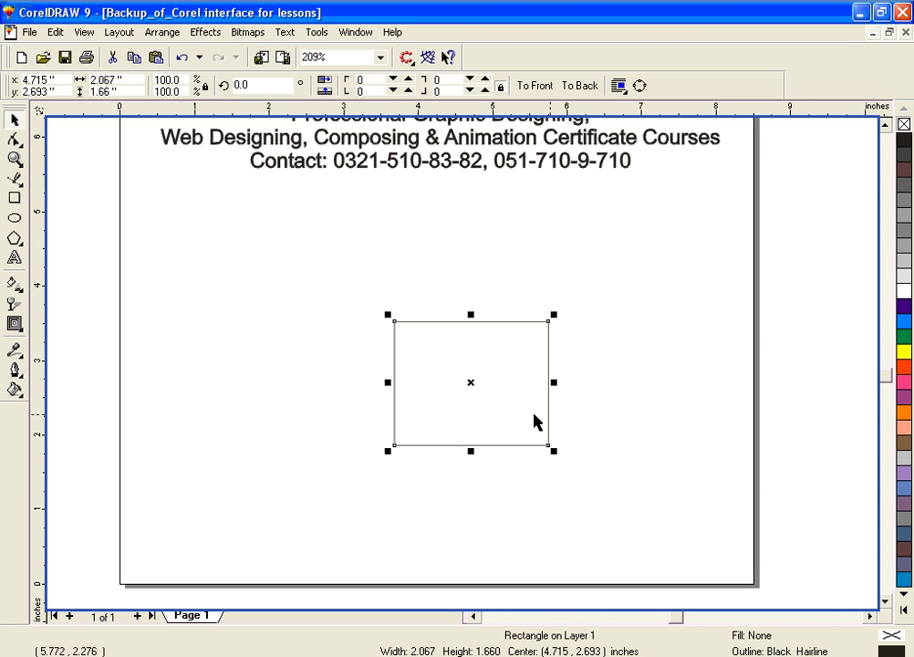
Try rotating the rectangle about its centre to about 225 degrees, and undo the rotation.
{"action": "left_click", "coordinate": [472, 381]}
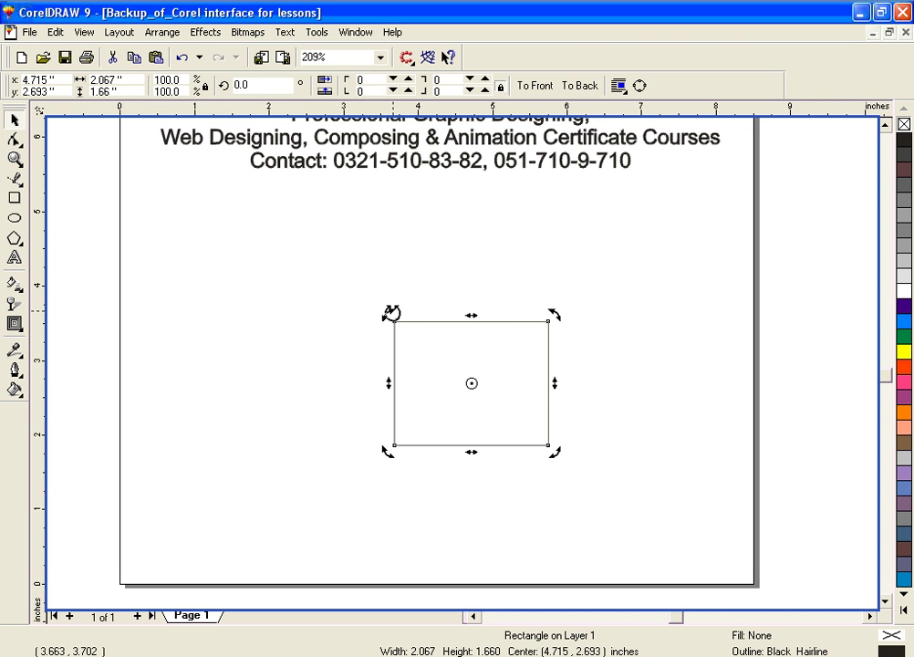
{"action": "left_click_drag", "start_coordinate": [391, 313], "coordinate": [636, 374]}
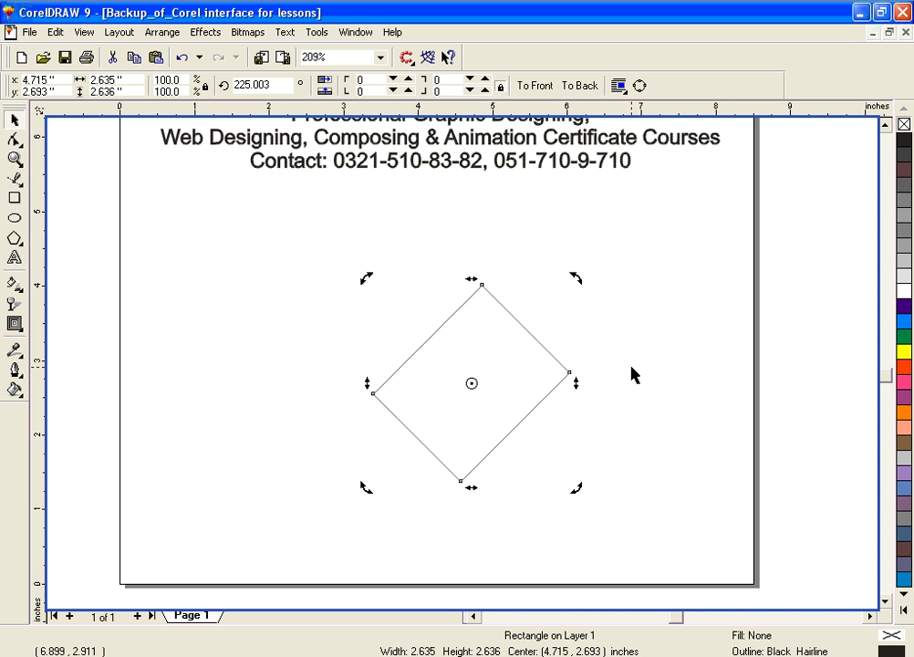
{"action": "key", "text": "ctrl+z"}
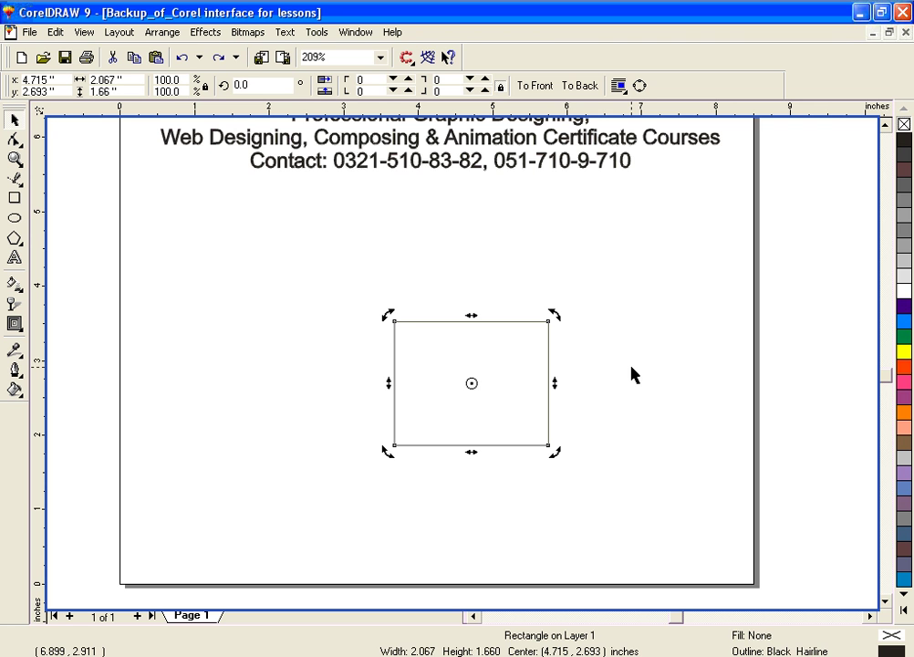
{"action": "left_click", "coordinate": [472, 381]}
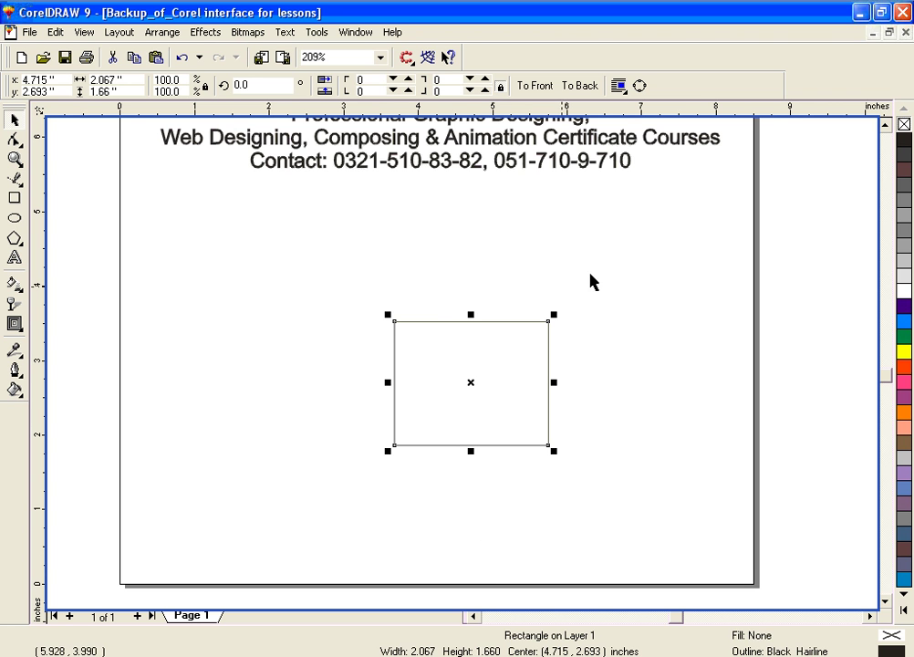
Move the rectangle up beneath the contact text and back down to about x 4.21, y 2.62 inches.
{"action": "left_click", "coordinate": [468, 384]}
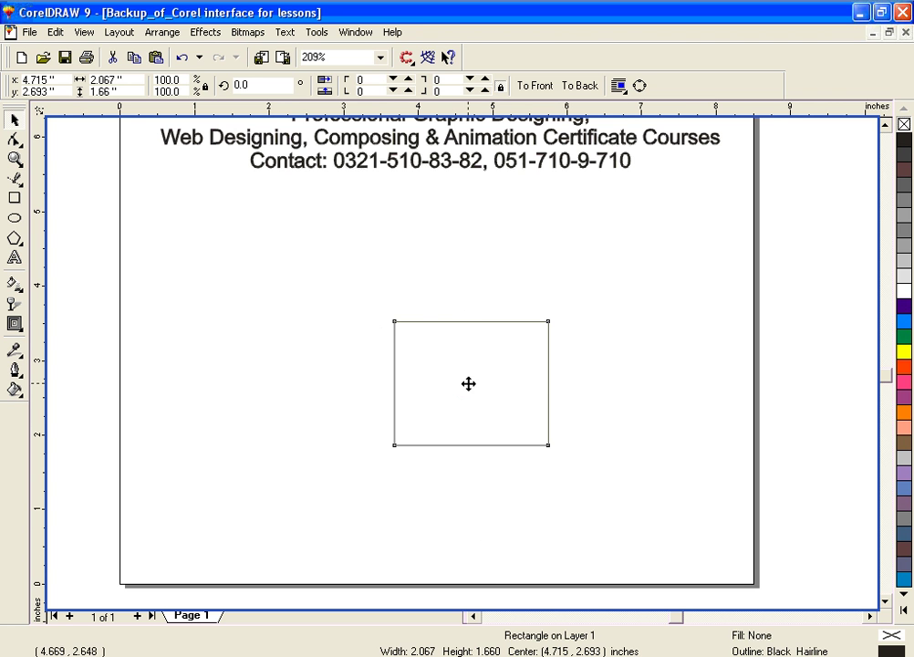
{"action": "left_click_drag", "start_coordinate": [423, 375], "coordinate": [579, 306]}
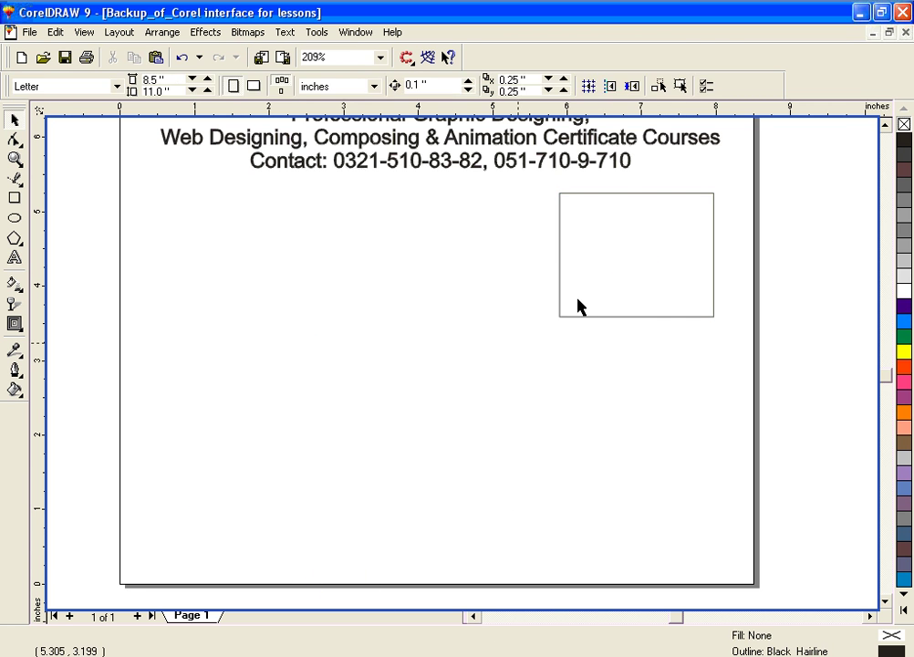
{"action": "left_click", "coordinate": [649, 319]}
{"action": "left_click_drag", "start_coordinate": [636, 251], "coordinate": [434, 388]}
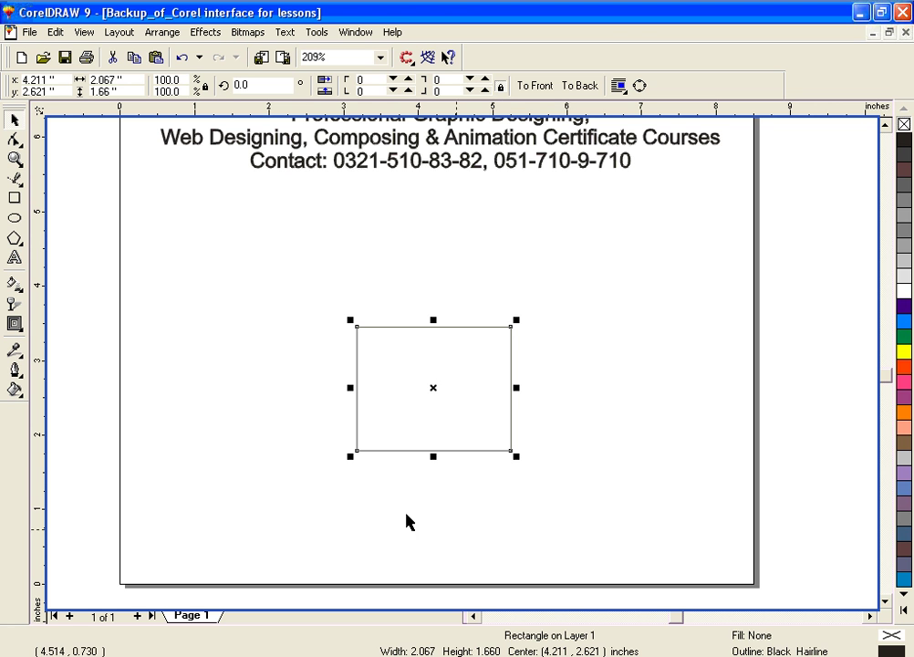
{"action": "left_click", "coordinate": [154, 282]}
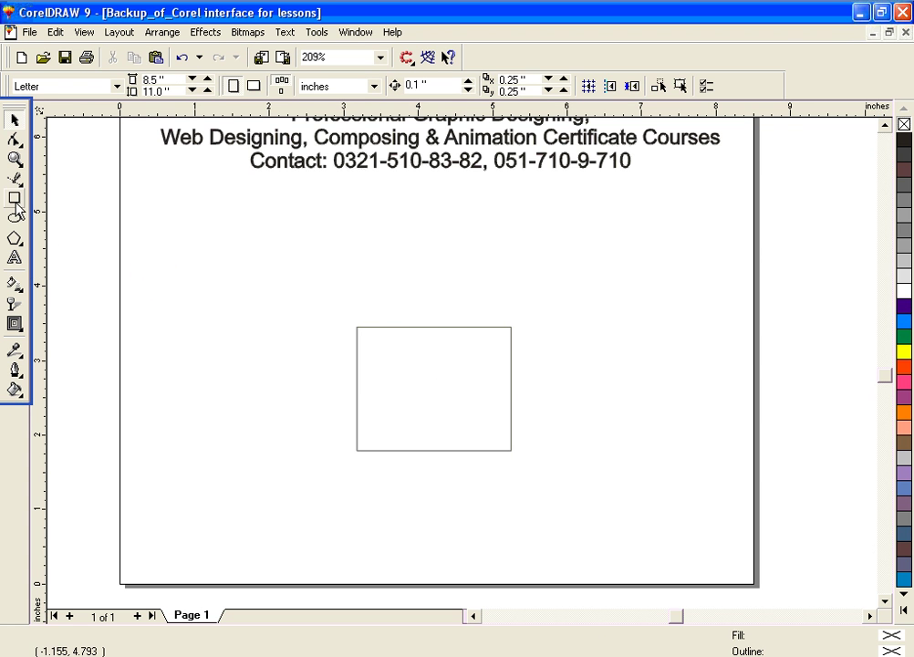
Select the rectangle with the Pick tool, move it to about x 1.95, y 3.41 inches, and deselect it.
{"action": "left_click", "coordinate": [16, 161]}
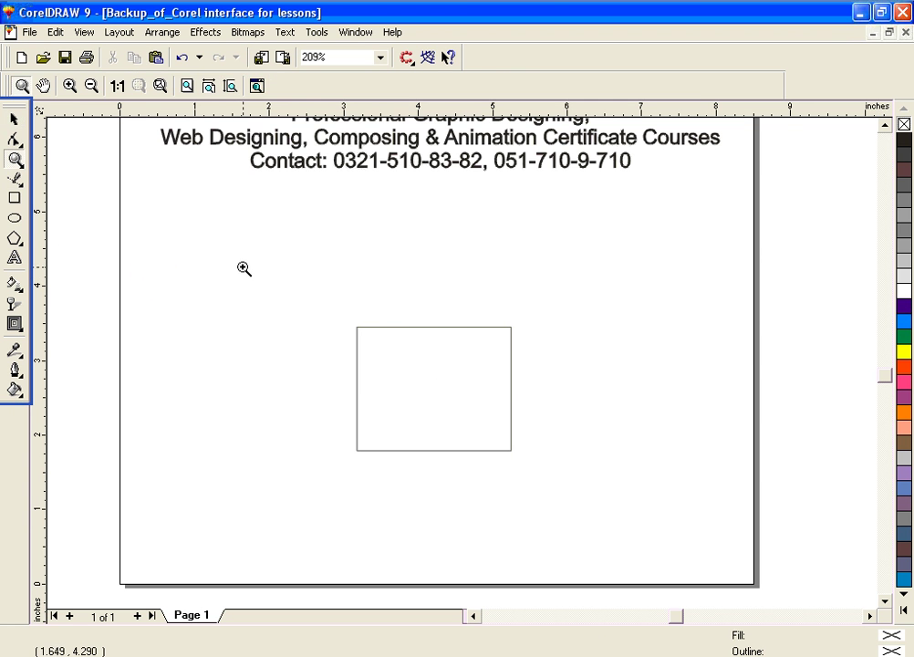
{"action": "key", "text": "space"}
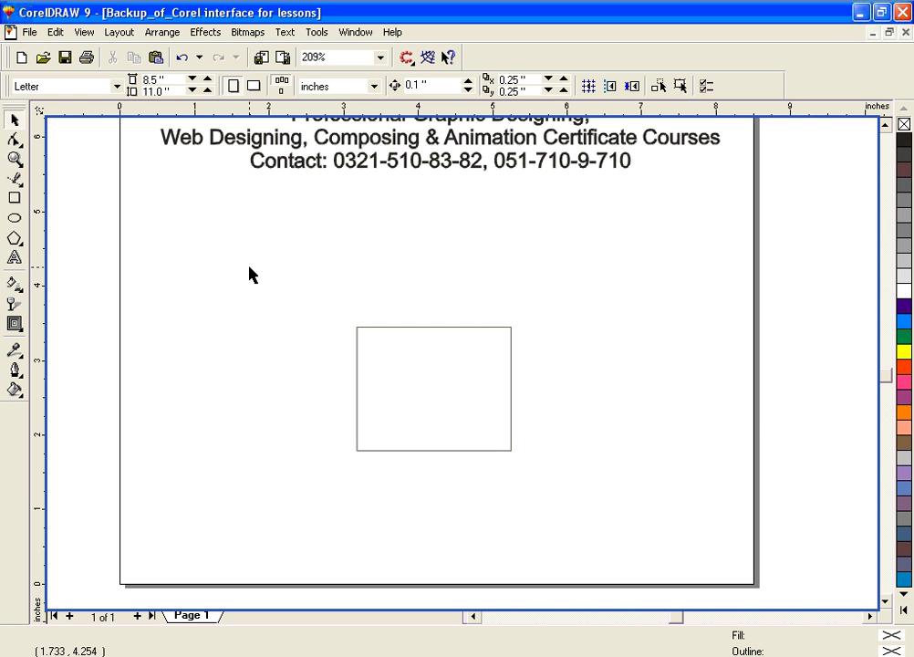
{"action": "left_click_drag", "start_coordinate": [327, 302], "coordinate": [547, 501]}
{"action": "left_click_drag", "start_coordinate": [433, 390], "coordinate": [263, 332]}
{"action": "left_click", "coordinate": [383, 321]}
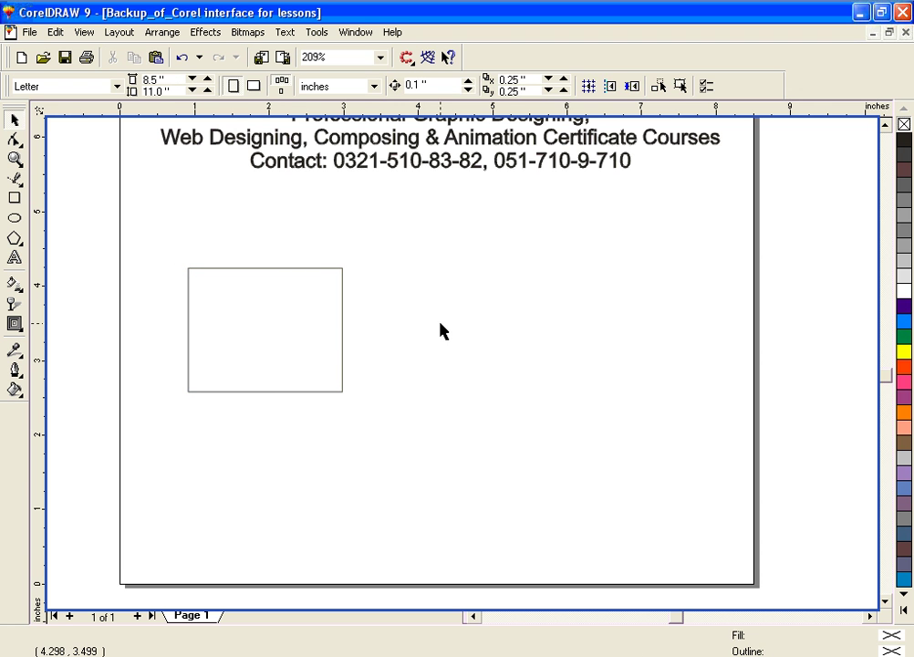
Return to the Pick tool, select the whole rectangle and move it to about x 4.88, y 2.62 inches.
{"action": "key", "text": "z"}
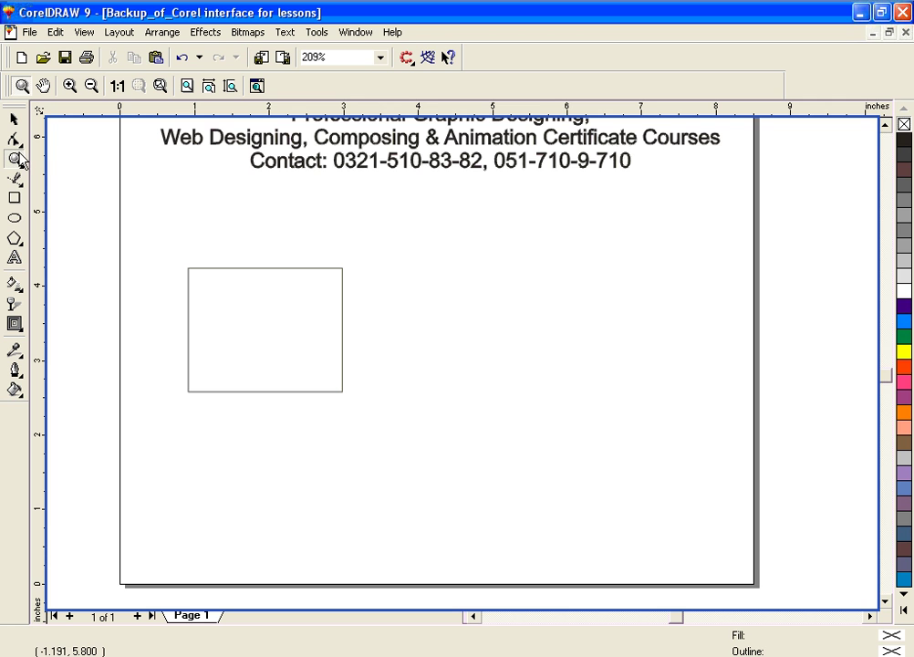
{"action": "left_click", "coordinate": [15, 259]}
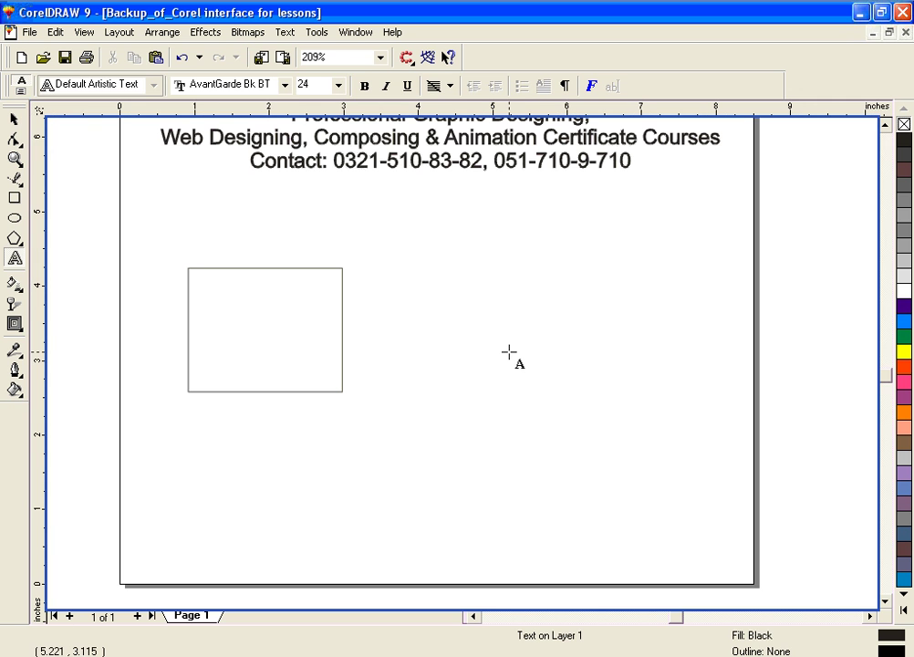
{"action": "key", "text": "ctrl+space"}
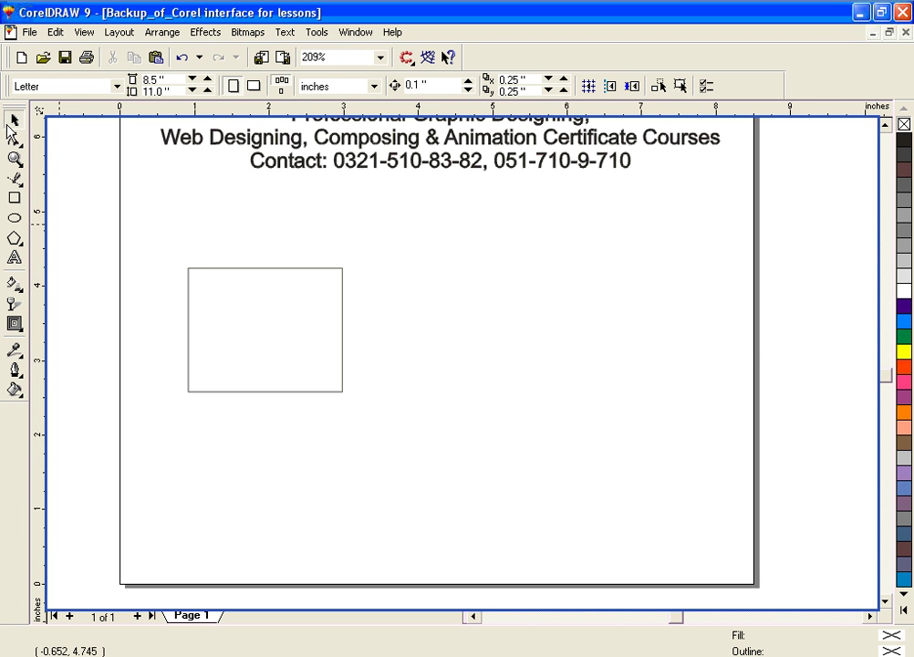
{"action": "left_click_drag", "start_coordinate": [159, 245], "coordinate": [359, 408]}
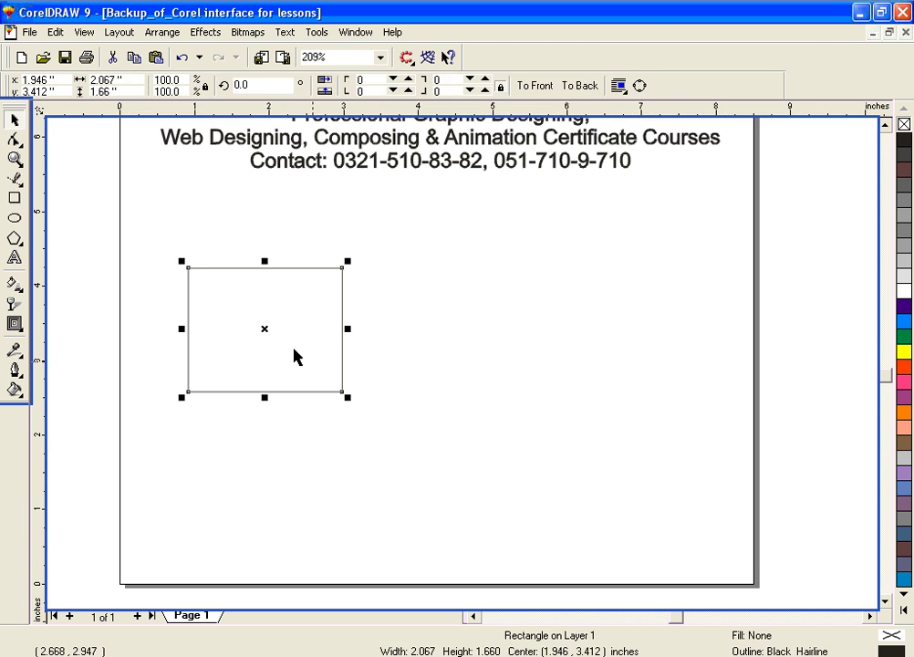
{"action": "left_click_drag", "start_coordinate": [268, 333], "coordinate": [487, 390]}
Rotate the rectangle about its centre to about 289 degrees, and activate the Text tool.
{"action": "left_click", "coordinate": [481, 390]}
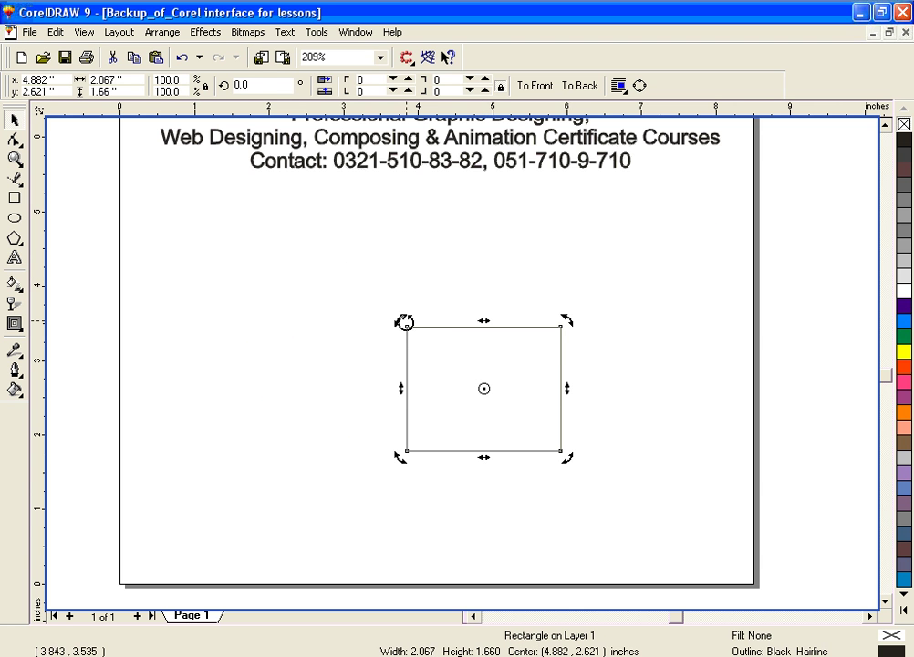
{"action": "left_click_drag", "start_coordinate": [406, 318], "coordinate": [521, 298]}
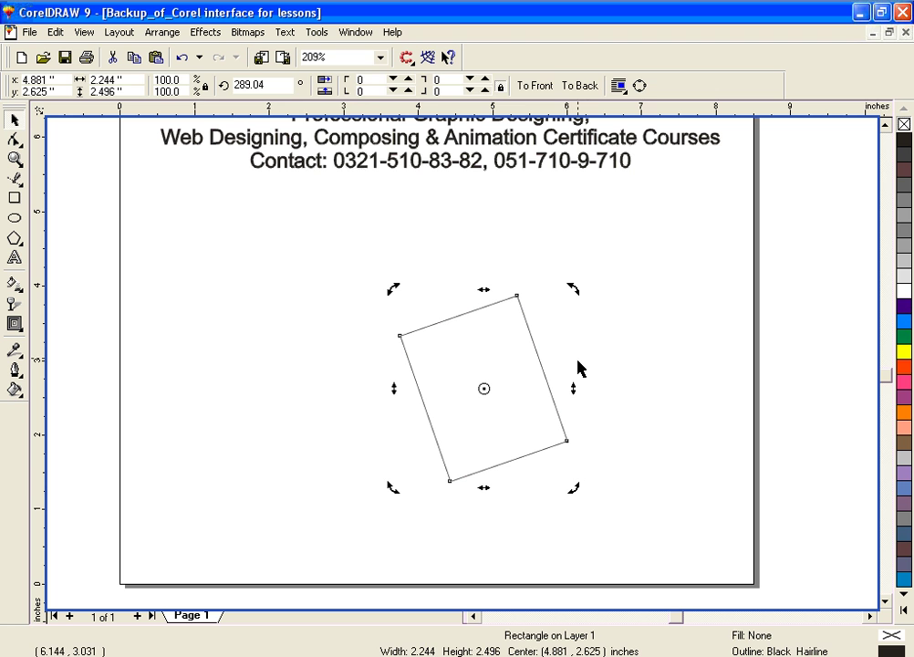
{"action": "key", "text": "F8"}
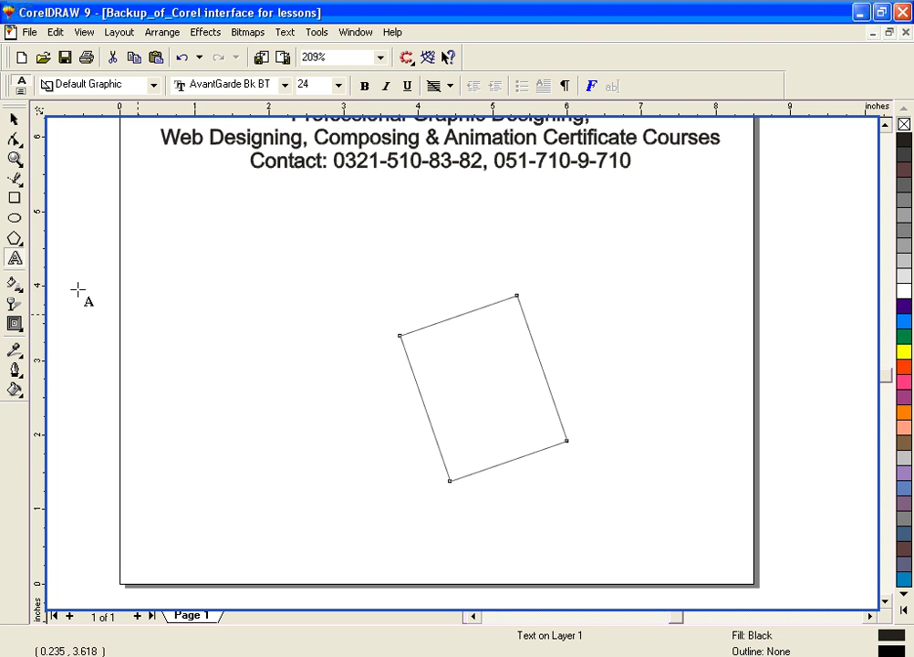